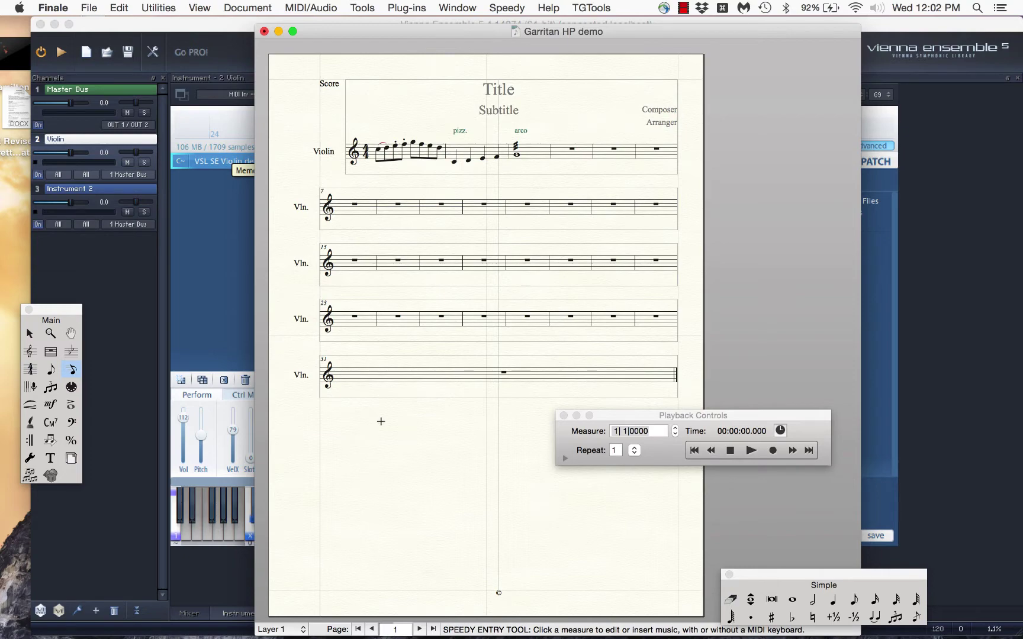
In the violin editor, nudge the master volume slider and raise the expression level
{"action": "left_click", "coordinate": [205, 229]}
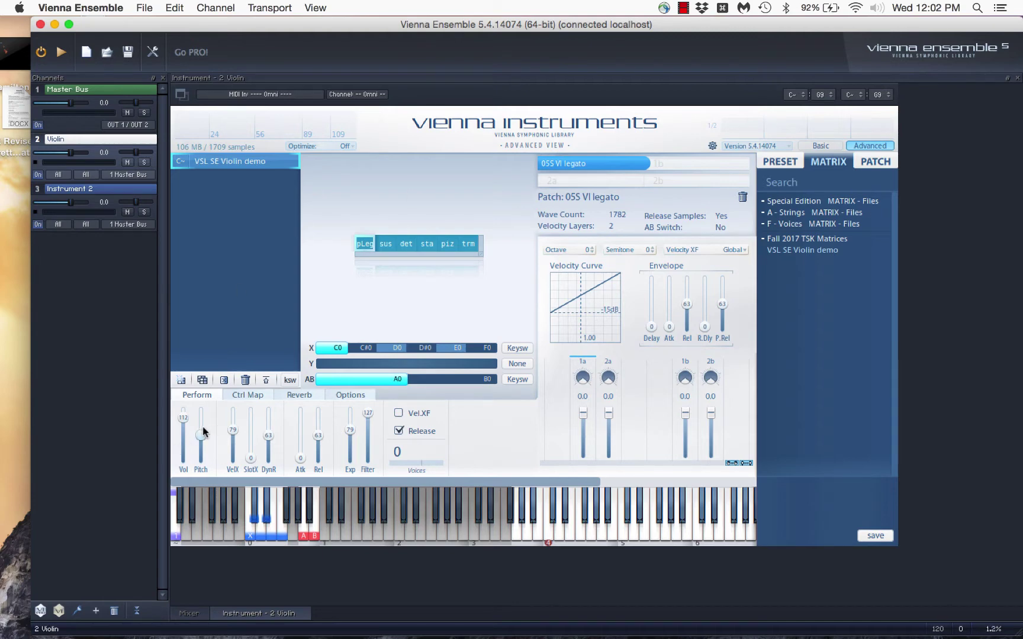
{"action": "mouse_move", "coordinate": [184, 417]}
{"action": "left_mouse_down"}
{"action": "mouse_move", "coordinate": [193, 433]}
{"action": "mouse_move", "coordinate": [195, 418]}
{"action": "left_mouse_up"}
{"action": "left_click_drag", "start_coordinate": [350, 434], "coordinate": [352, 421]}
Toggle the violin to Basic and back to Advanced, then show the Ctrl Map with Volume on CC7
{"action": "left_click", "coordinate": [821, 145]}
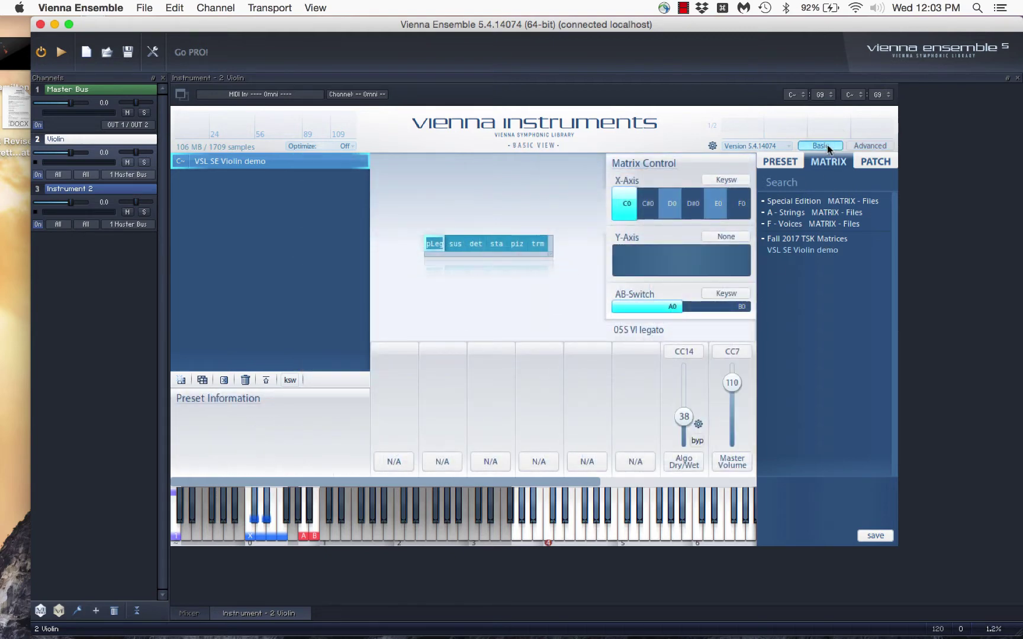
{"action": "left_click", "coordinate": [880, 146]}
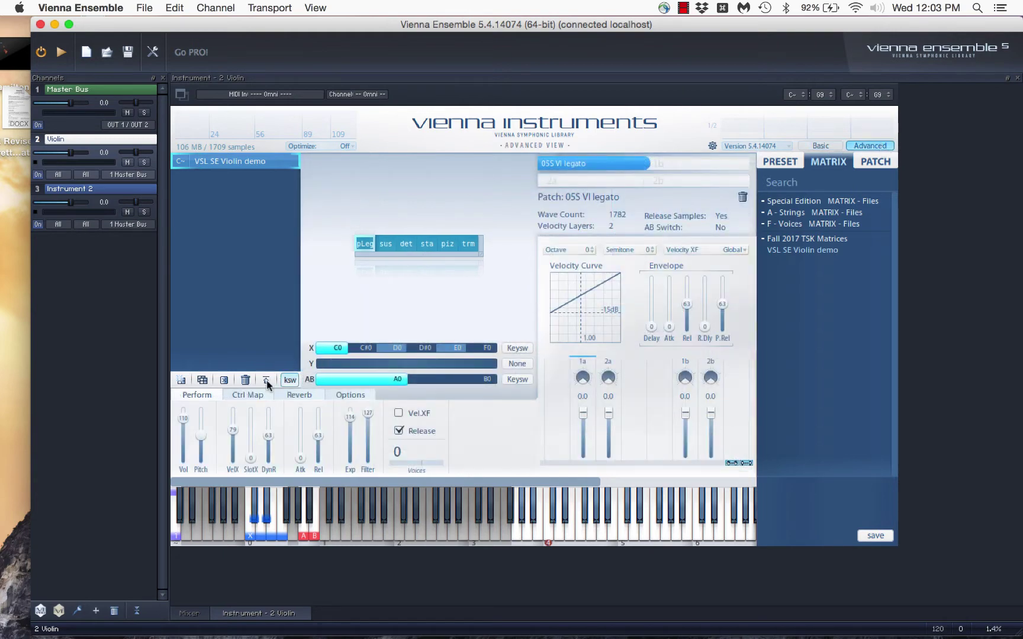
{"action": "left_click", "coordinate": [240, 397]}
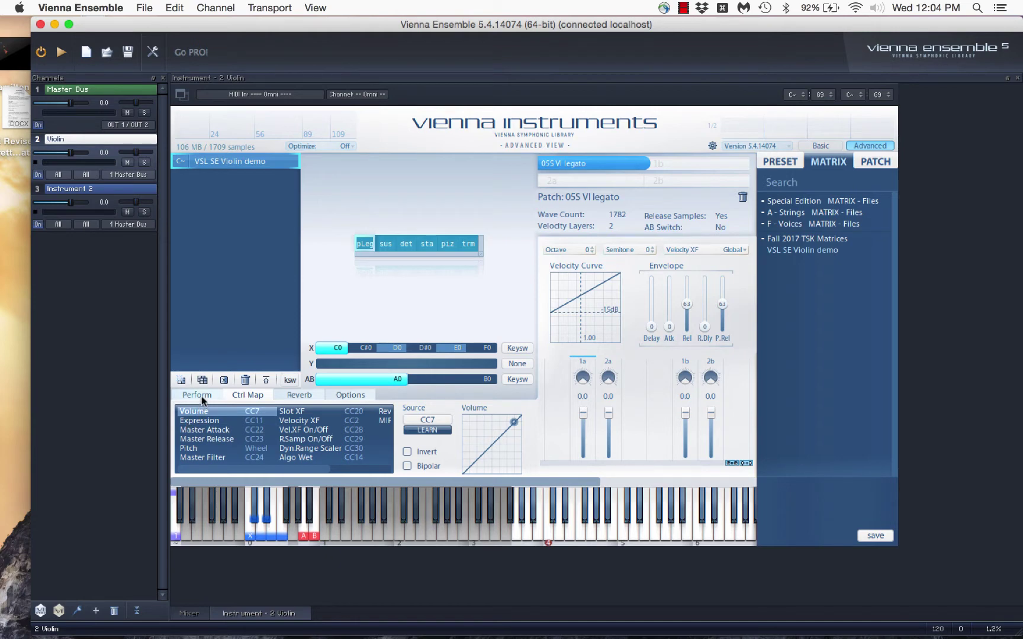
Return to the Perform sliders and lower the violin's Vol and Exp slightly
{"action": "left_click", "coordinate": [199, 395]}
{"action": "left_click_drag", "start_coordinate": [188, 431], "coordinate": [187, 434]}
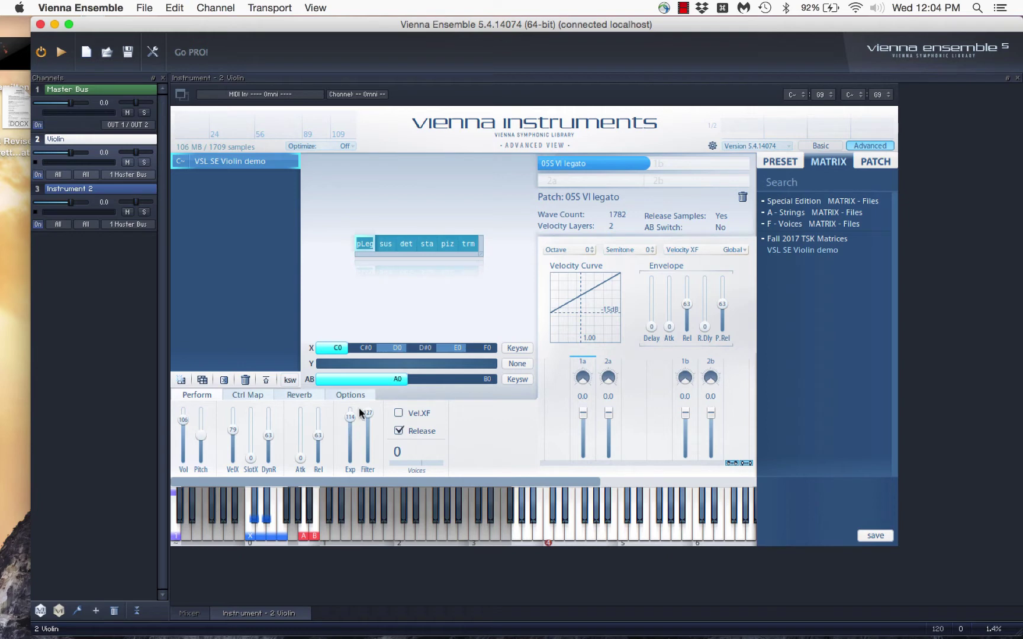
{"action": "left_click_drag", "start_coordinate": [350, 416], "coordinate": [353, 424]}
Load the 03S VI sustain patch and turn its master volume down
{"action": "left_click", "coordinate": [386, 244]}
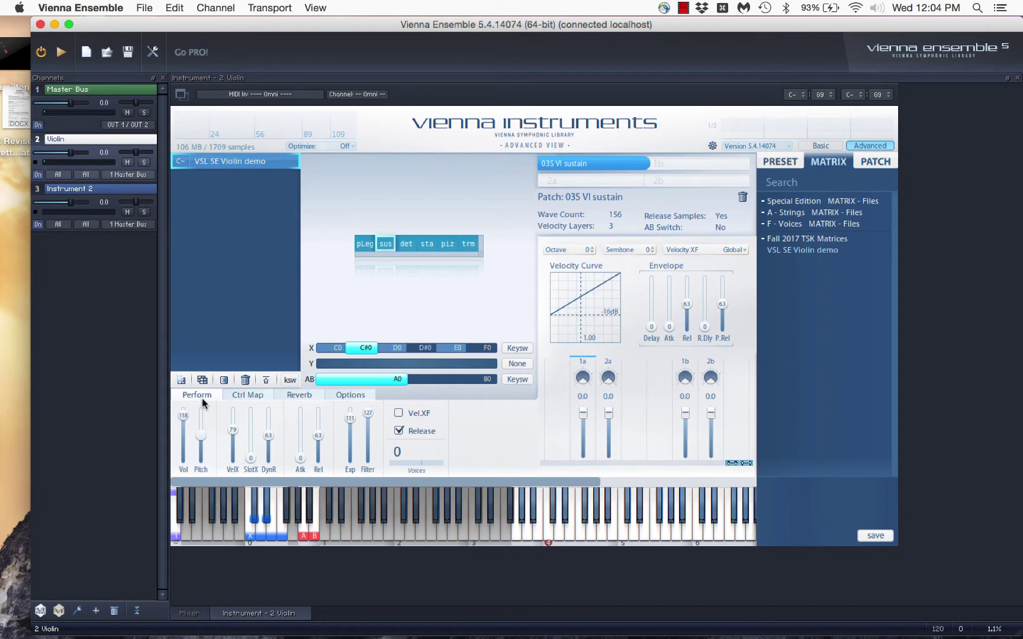
{"action": "left_click_drag", "start_coordinate": [186, 413], "coordinate": [186, 427]}
{"action": "left_click_drag", "start_coordinate": [350, 420], "coordinate": [353, 421]}
Toggle Basic/Advanced view, then tick Vel.XF to enable velocity crossfading on the sustain patch
{"action": "left_click", "coordinate": [828, 146]}
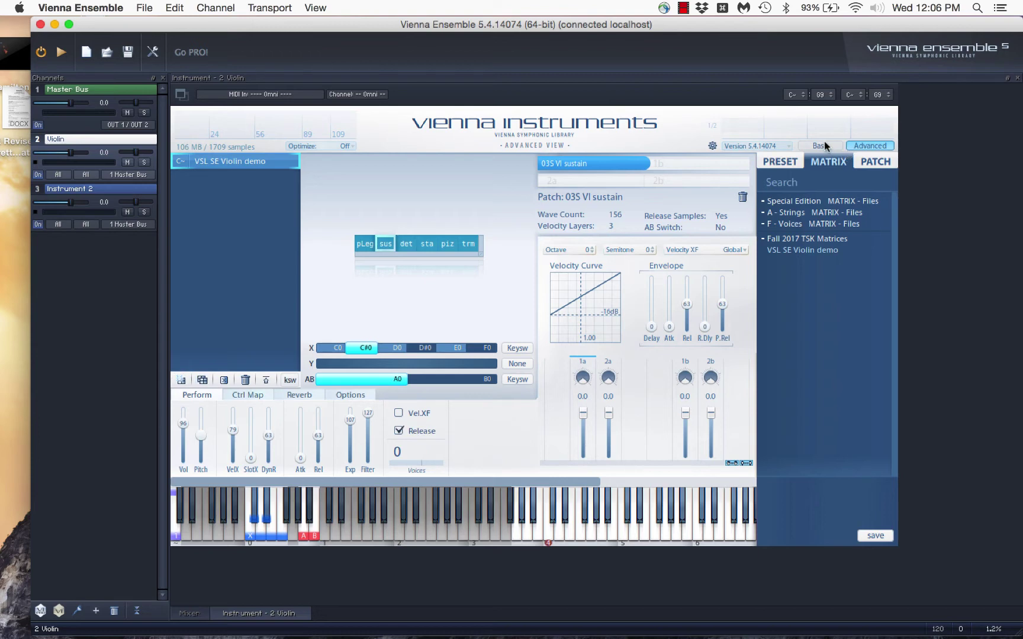
{"action": "left_click", "coordinate": [866, 144]}
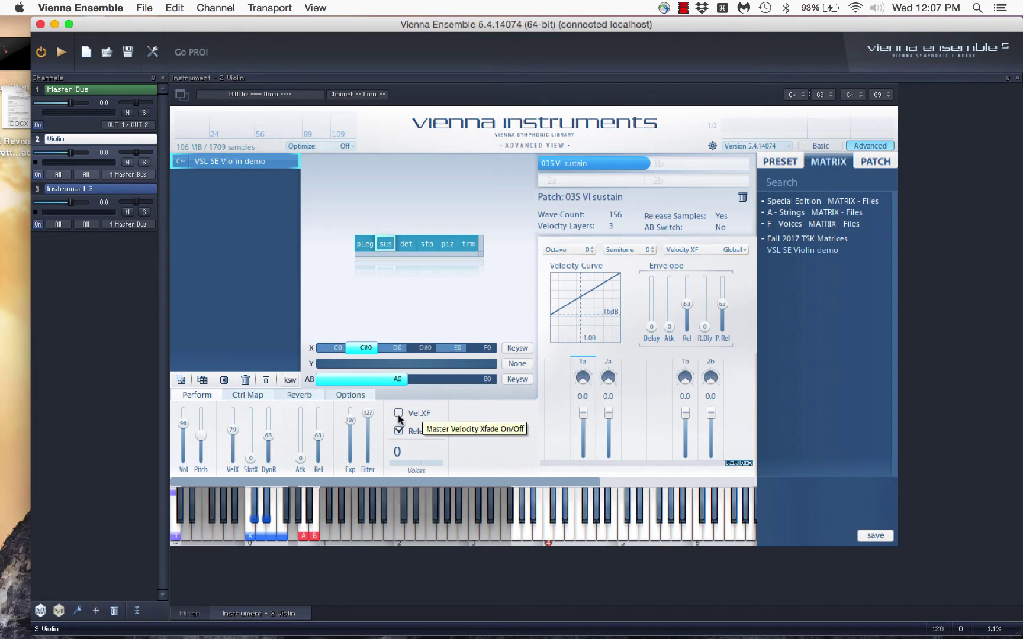
{"action": "left_click", "coordinate": [481, 435]}
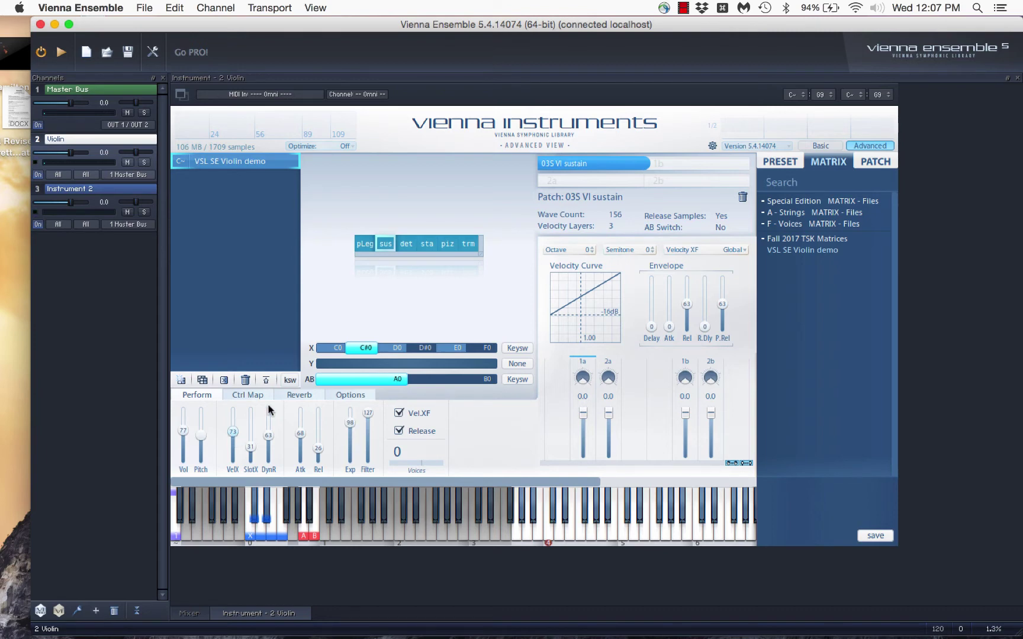
In the Ctrl Map, reassign Velocity XF from CC2 to Controller CC 1
{"action": "left_click", "coordinate": [268, 381]}
{"action": "left_click", "coordinate": [264, 395]}
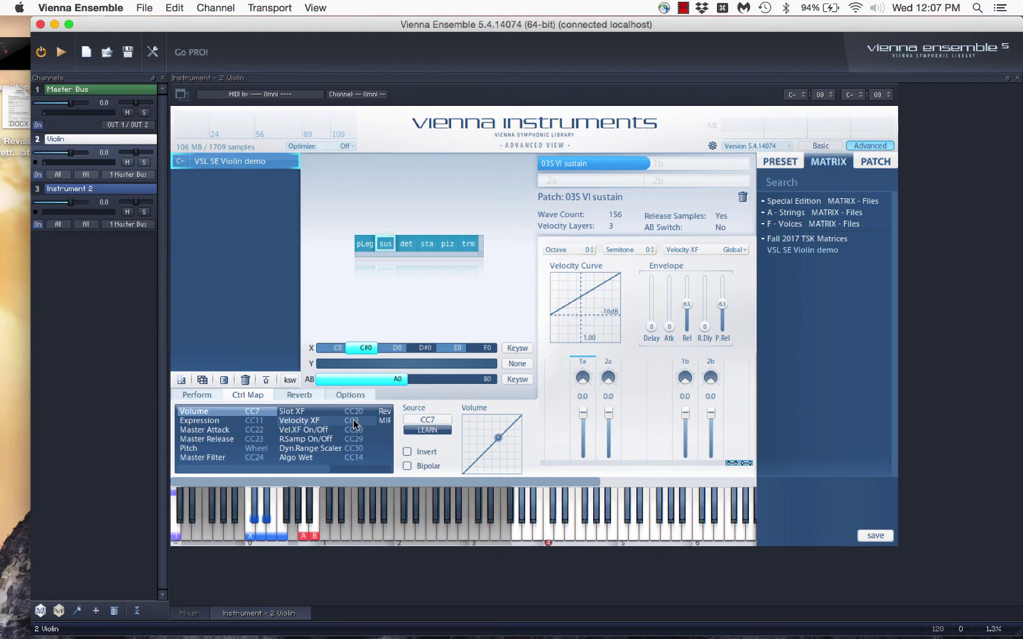
{"action": "left_click", "coordinate": [306, 421]}
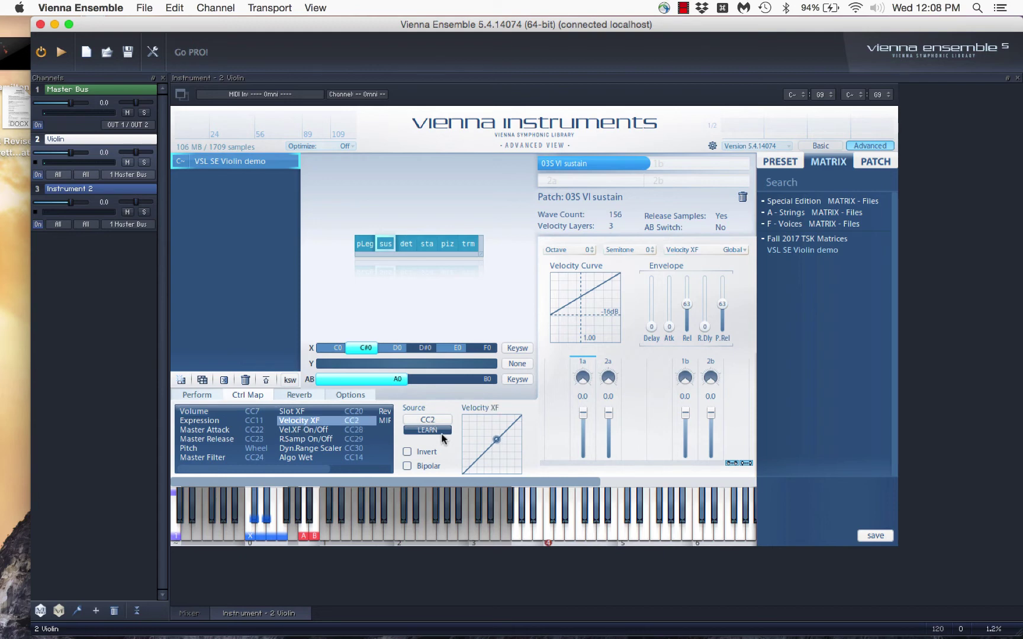
{"action": "left_click", "coordinate": [428, 420]}
{"action": "mouse_move", "coordinate": [503, 431]}
{"action": "left_click", "coordinate": [574, 381]}
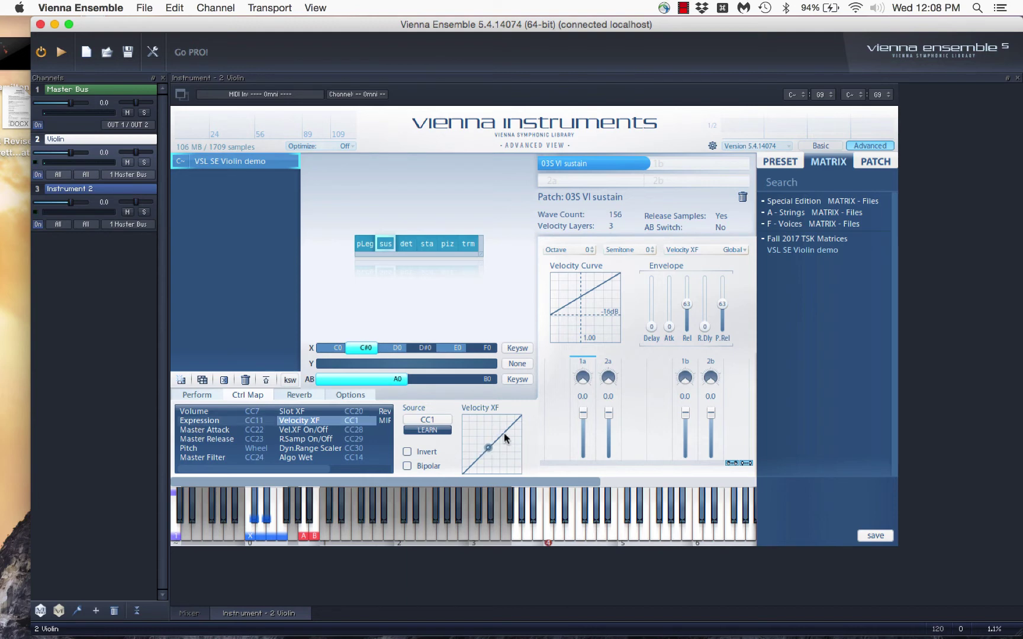
Bring back the Perform sliders with Vol, VelX, Vel.XF and Release for the sustain violin
{"action": "left_click", "coordinate": [213, 396]}
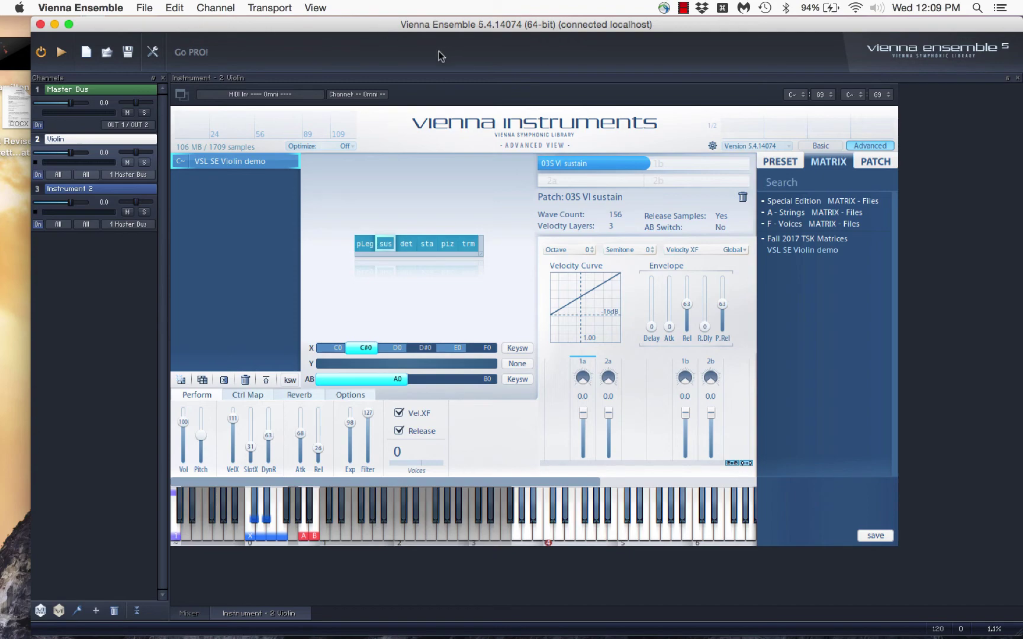
Bring the Garritan HP demo score forward, play it briefly, then stop at measure 1
{"action": "left_click_drag", "start_coordinate": [380, 30], "coordinate": [383, 83]}
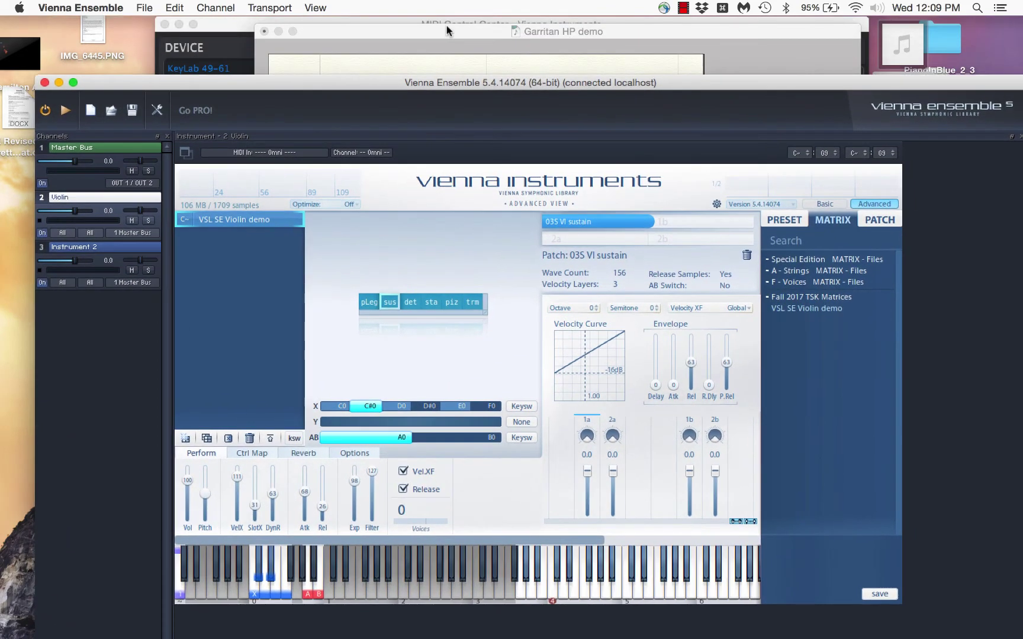
{"action": "left_click", "coordinate": [445, 23]}
{"action": "left_click_drag", "start_coordinate": [388, 24], "coordinate": [318, 23]}
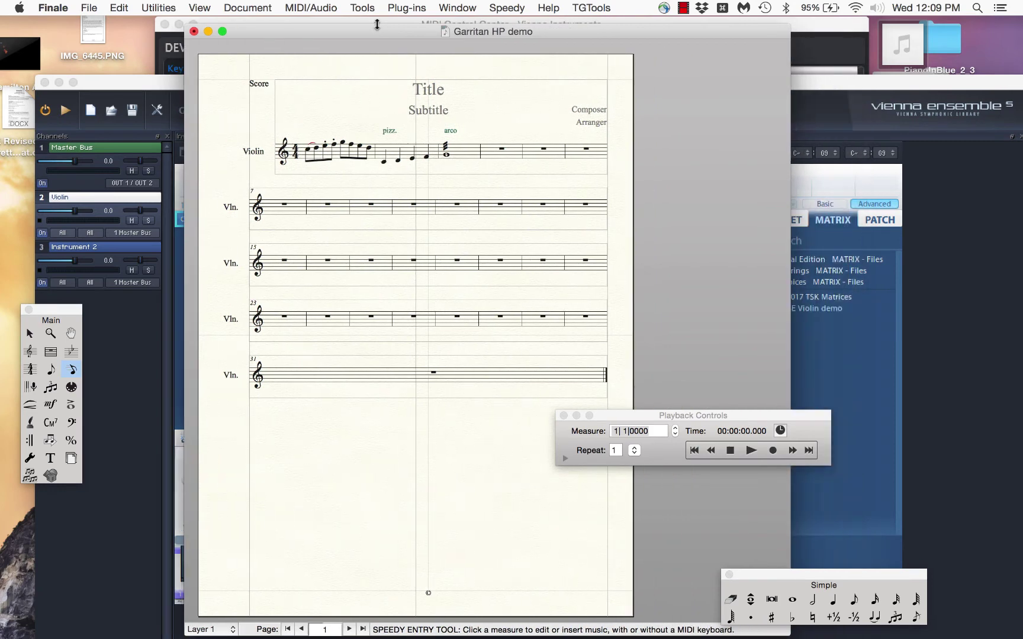
{"action": "left_click", "coordinate": [751, 452]}
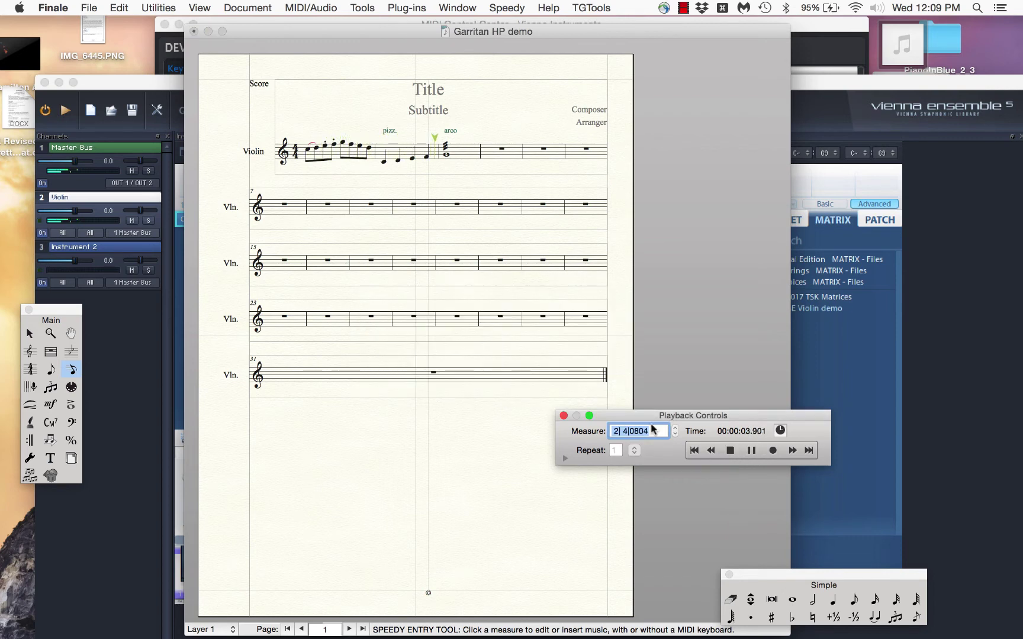
{"action": "left_click", "coordinate": [731, 451]}
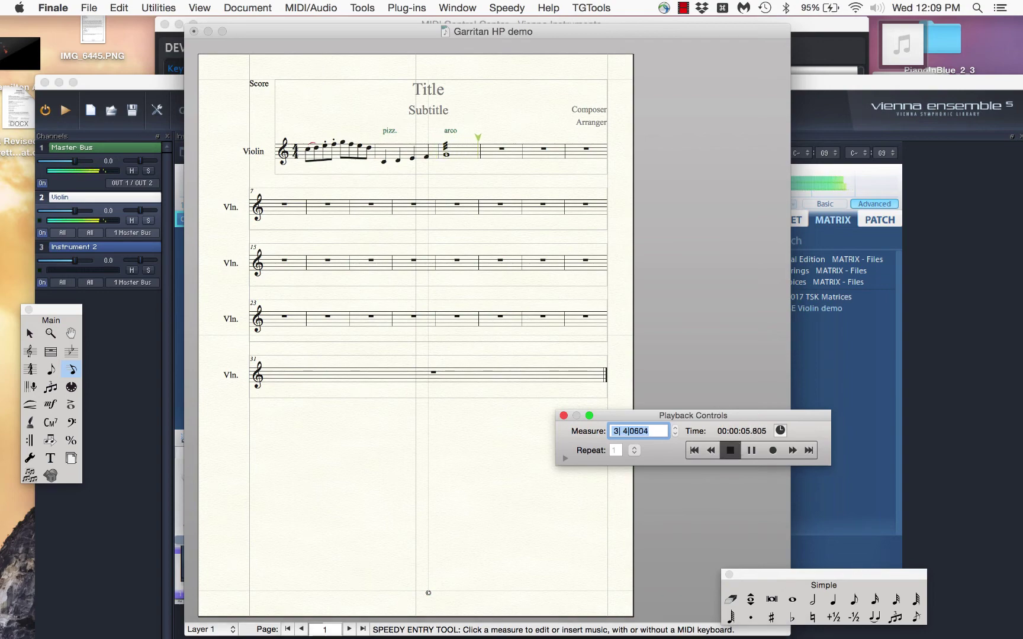
{"action": "left_click", "coordinate": [281, 59]}
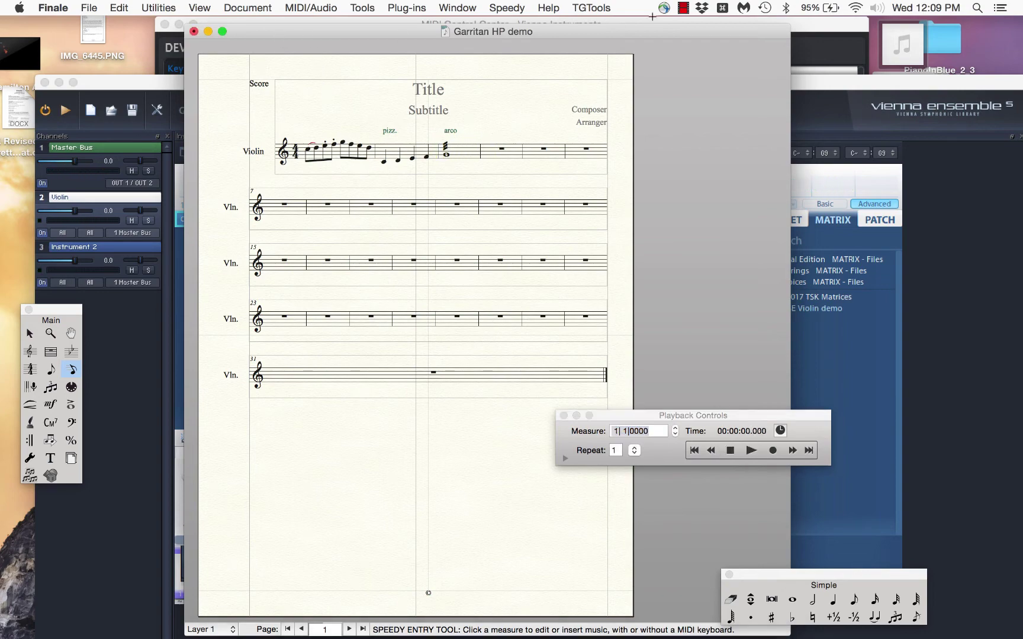
Snap the score window to the right half and put it back in front of Vienna Ensemble
{"action": "key", "text": "ctrl+alt+Right"}
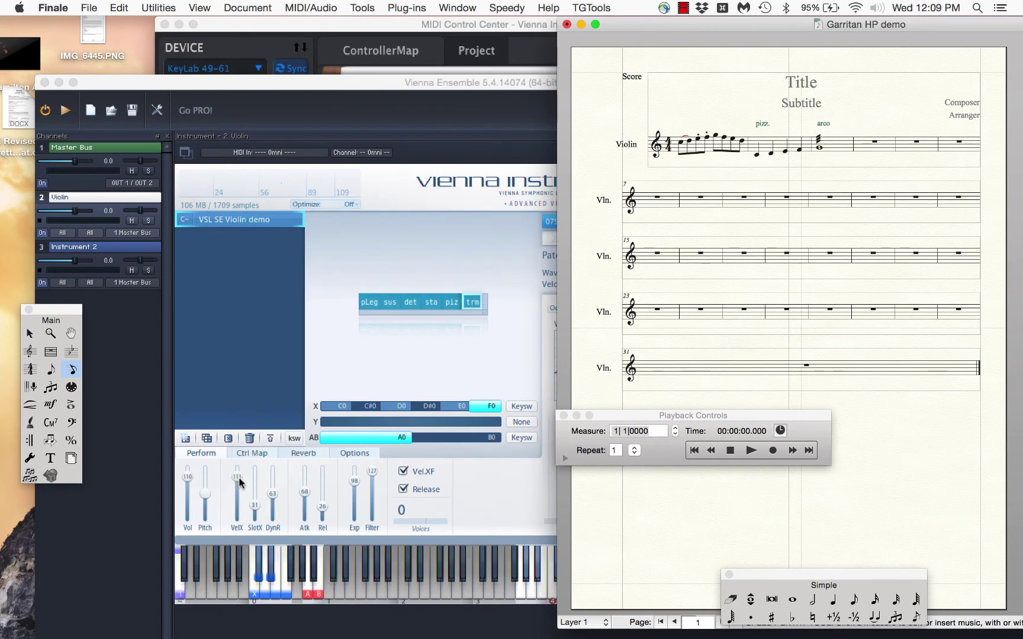
{"action": "left_click", "coordinate": [354, 478]}
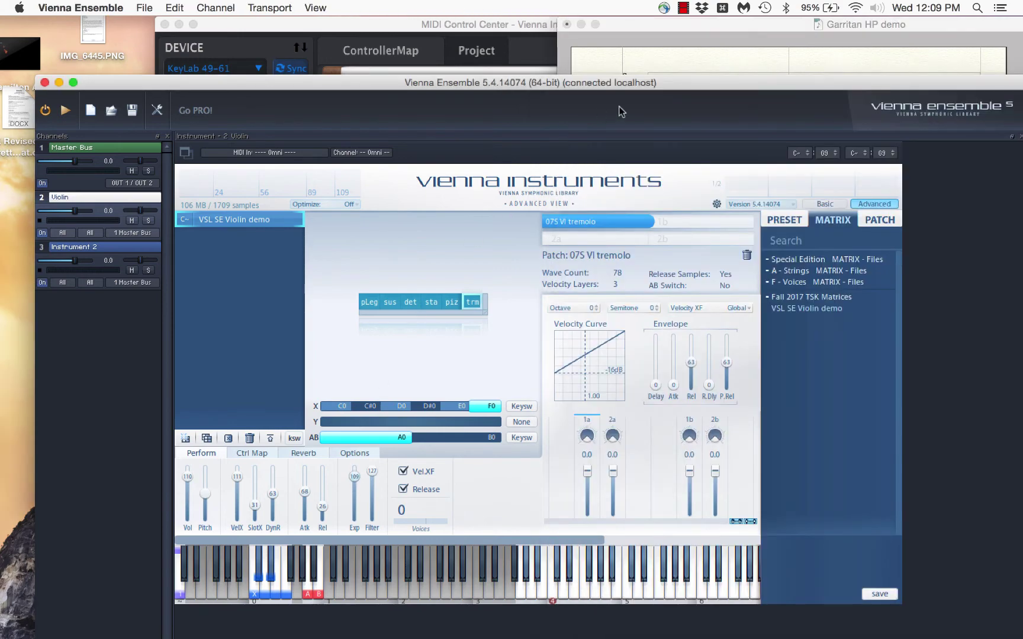
{"action": "left_click", "coordinate": [678, 27]}
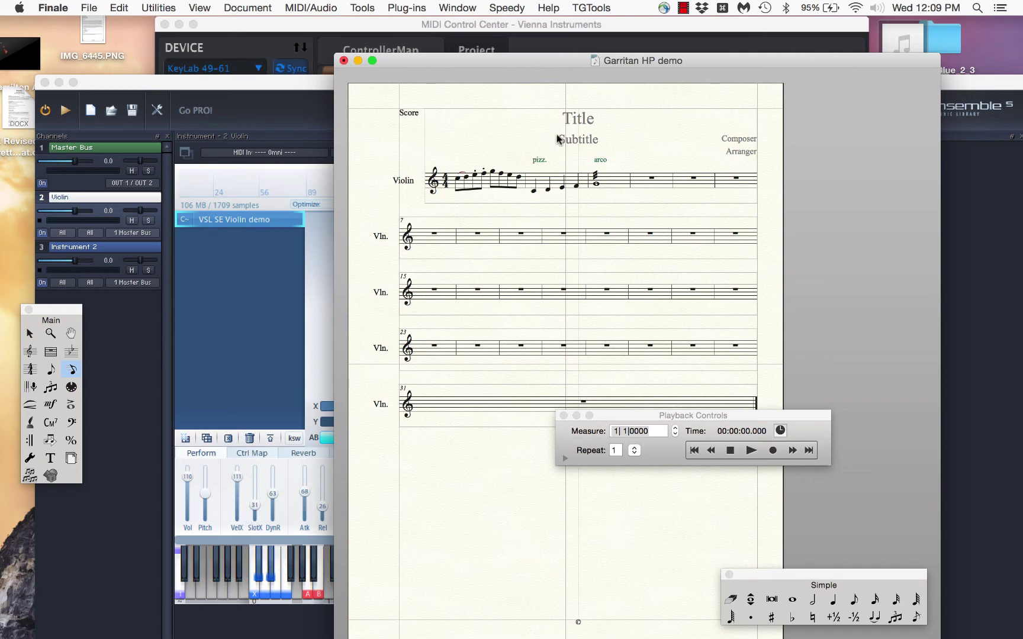
Open Human Playback Preferences from MIDI/Audio to view the VSL SE Demo HP set
{"action": "left_click", "coordinate": [336, 14]}
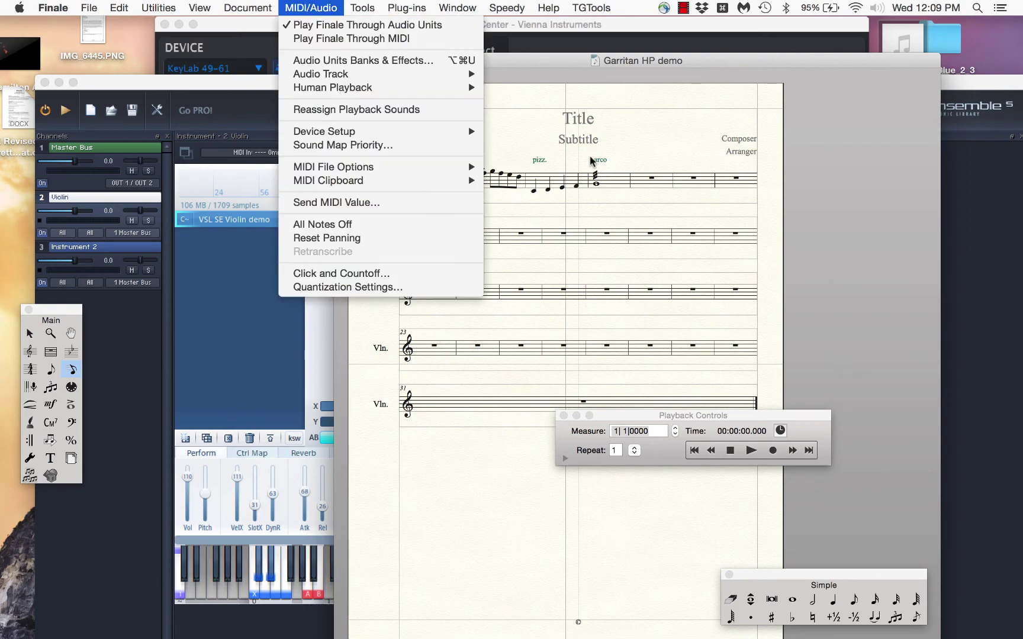
{"action": "mouse_move", "coordinate": [341, 87]}
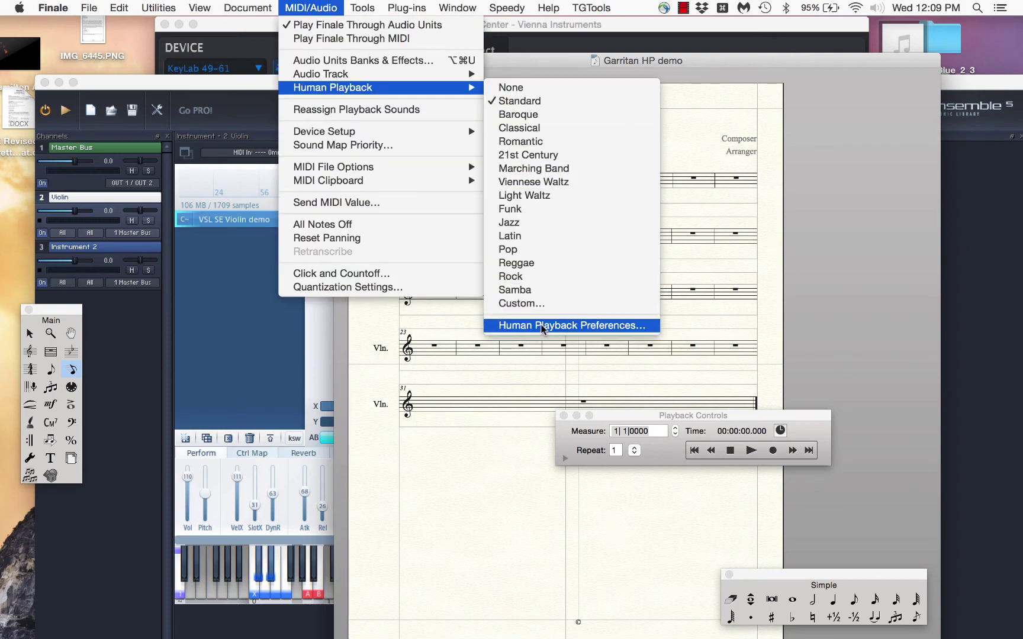
{"action": "left_click", "coordinate": [542, 325]}
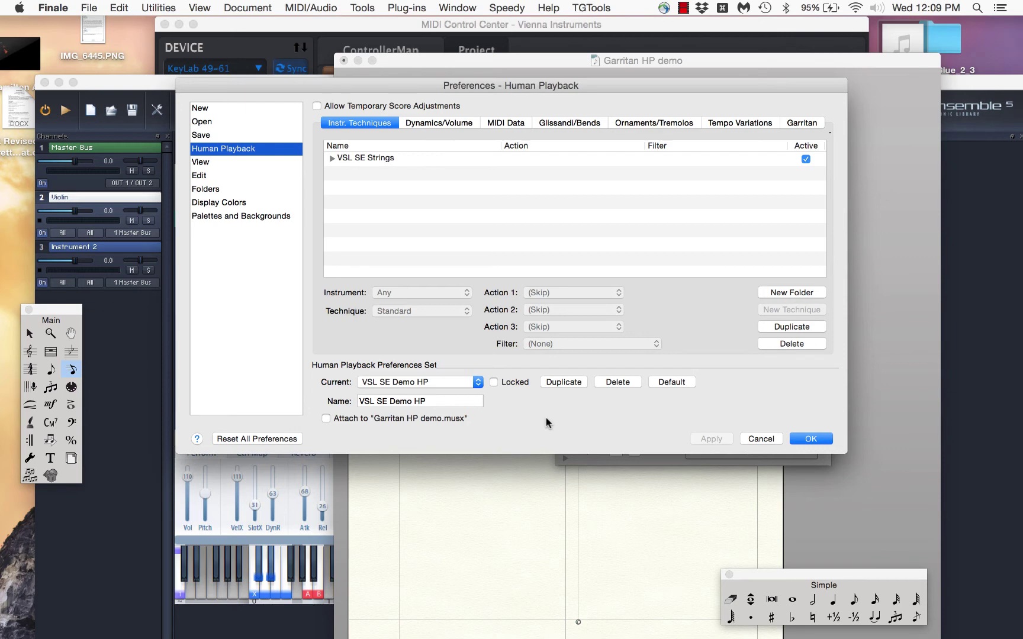
Show the Dynamics/Volume settings: Expression (CC#11) + Velocity, base velocity 80, 50% hairpin emphasis
{"action": "left_click", "coordinate": [453, 125]}
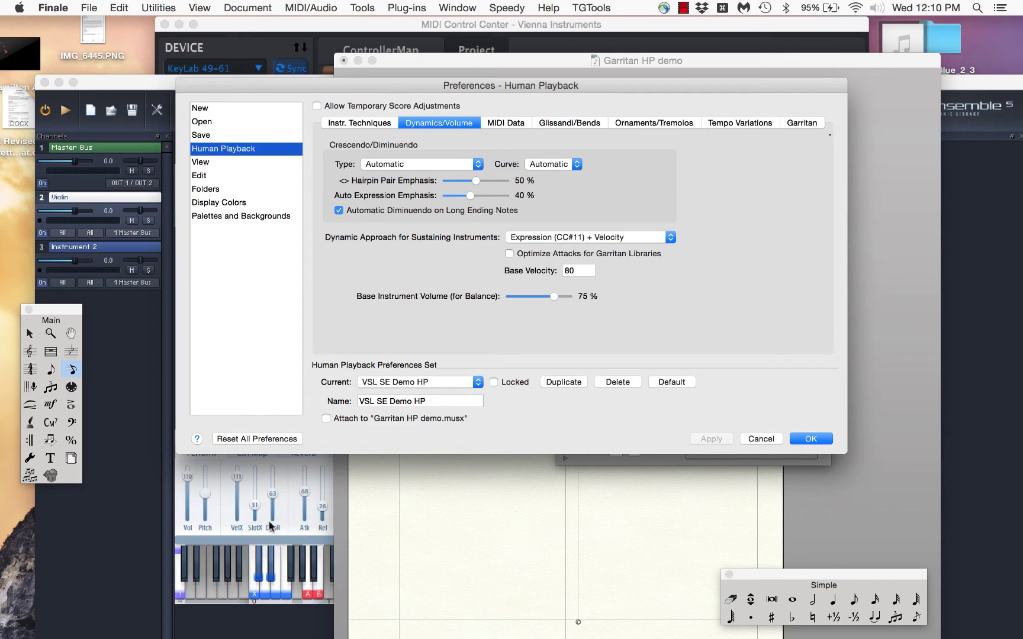
View the violin's controller map in Vienna Ensemble, then return to Finale's Human Playback preferences
{"action": "left_click", "coordinate": [241, 460]}
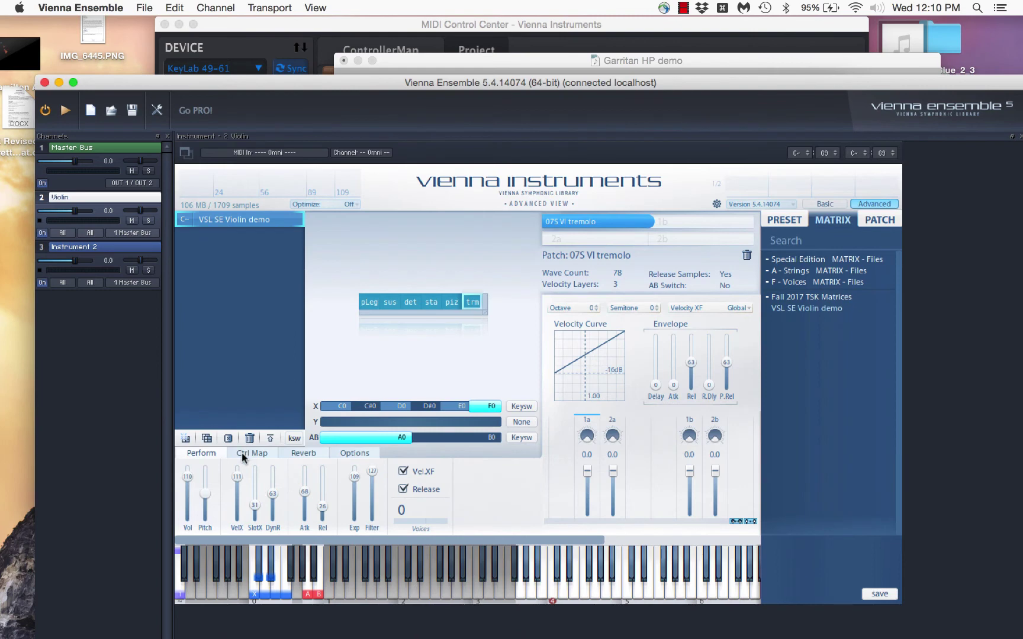
{"action": "left_click", "coordinate": [242, 453]}
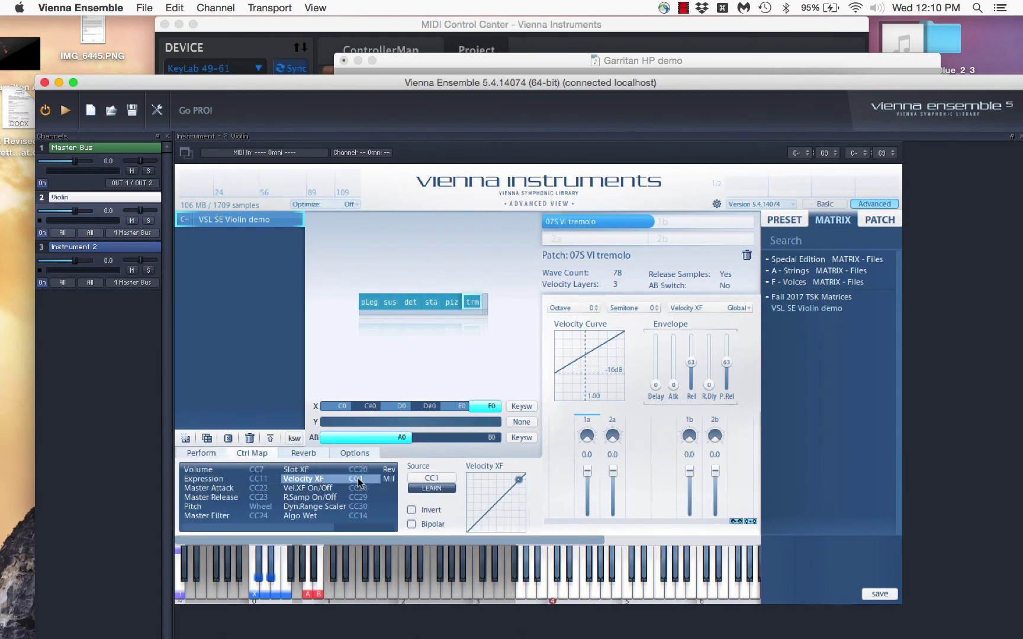
{"action": "left_click", "coordinate": [725, 59]}
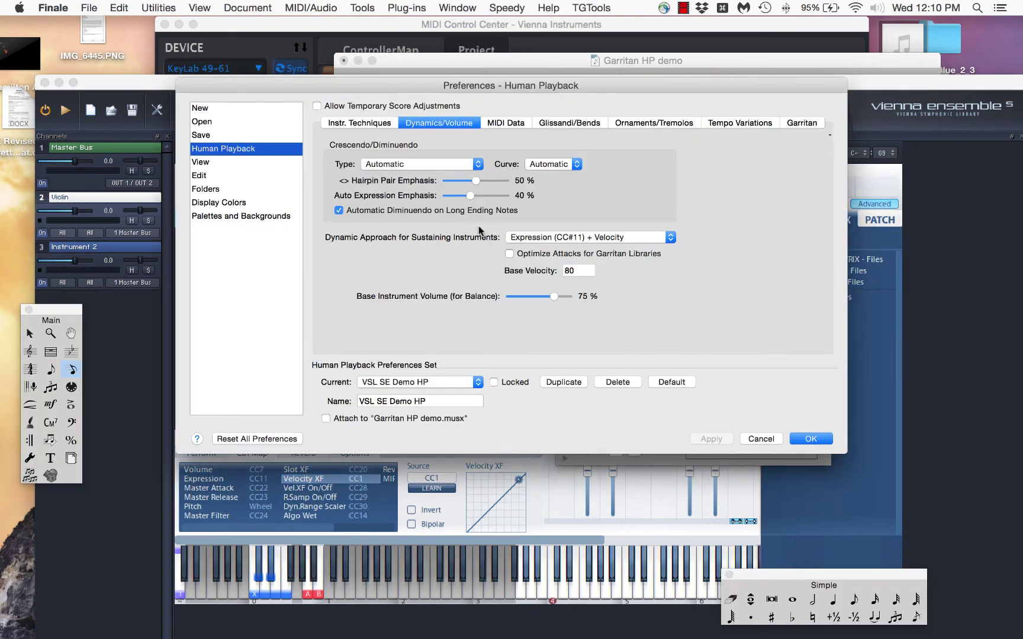
Set sustaining-instrument dynamics to Modulation (CC#1) + Velocity for Attack and apply the change
{"action": "left_click", "coordinate": [603, 237]}
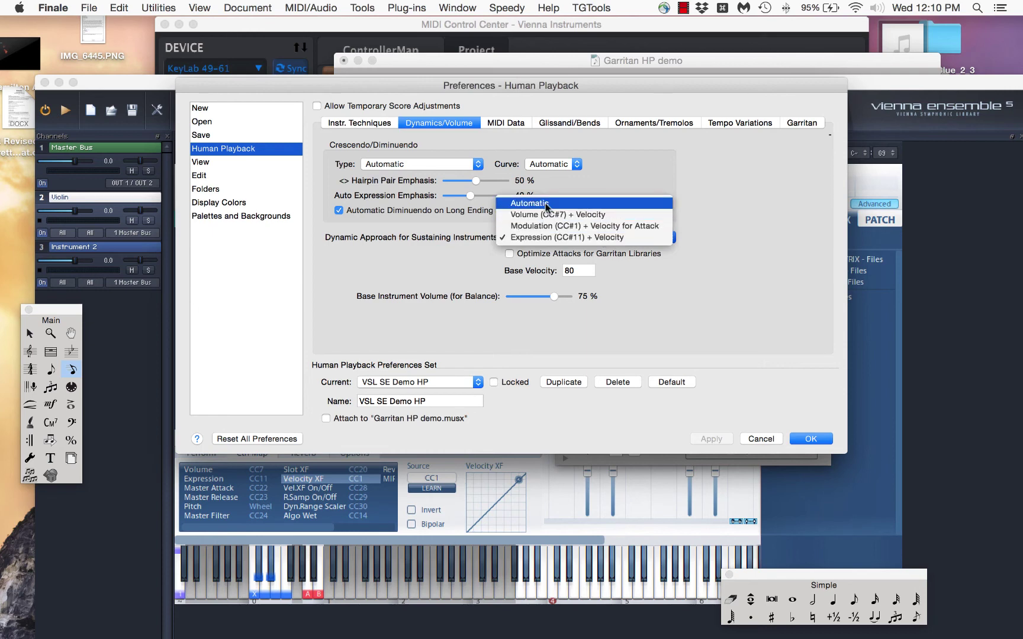
{"action": "left_click", "coordinate": [549, 238]}
{"action": "left_click", "coordinate": [554, 237]}
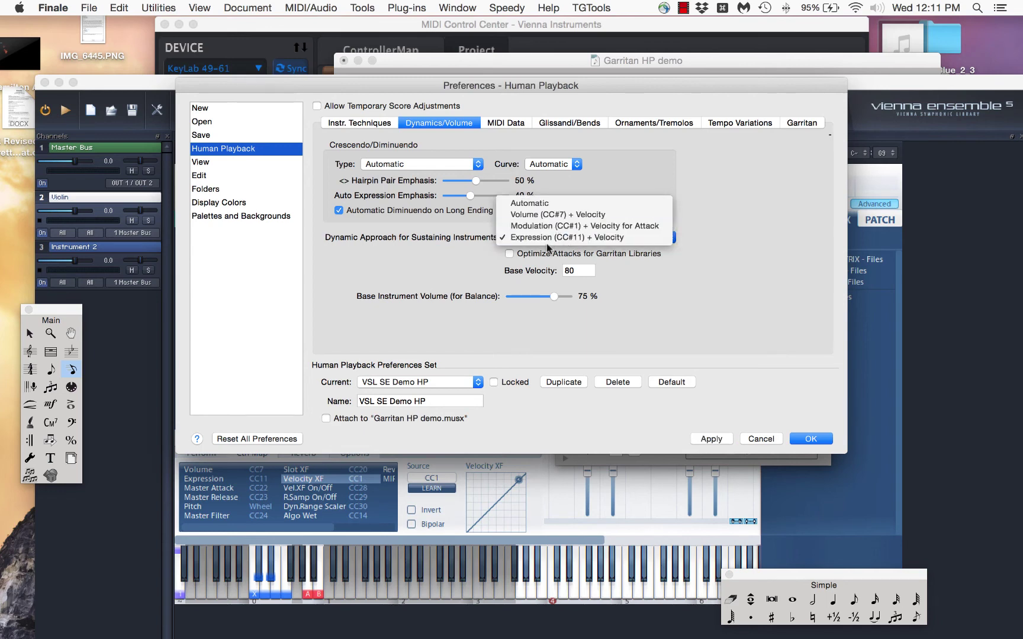
{"action": "key", "text": "Up"}
{"action": "key", "text": "Return"}
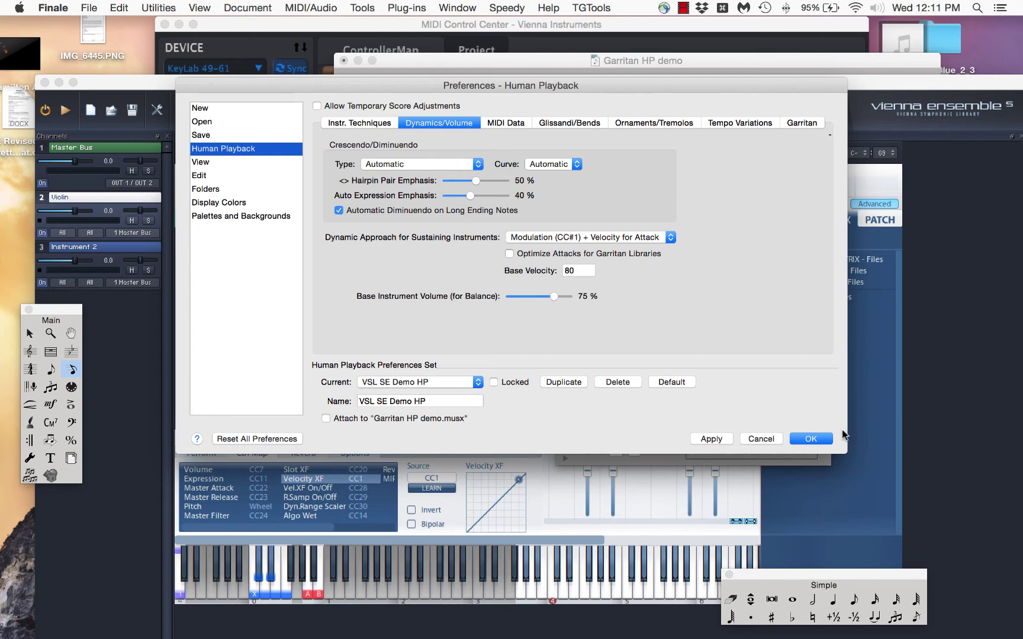
{"action": "left_click", "coordinate": [711, 440]}
Close the preferences and add a p dynamic under the violin's first note
{"action": "key", "text": "Return"}
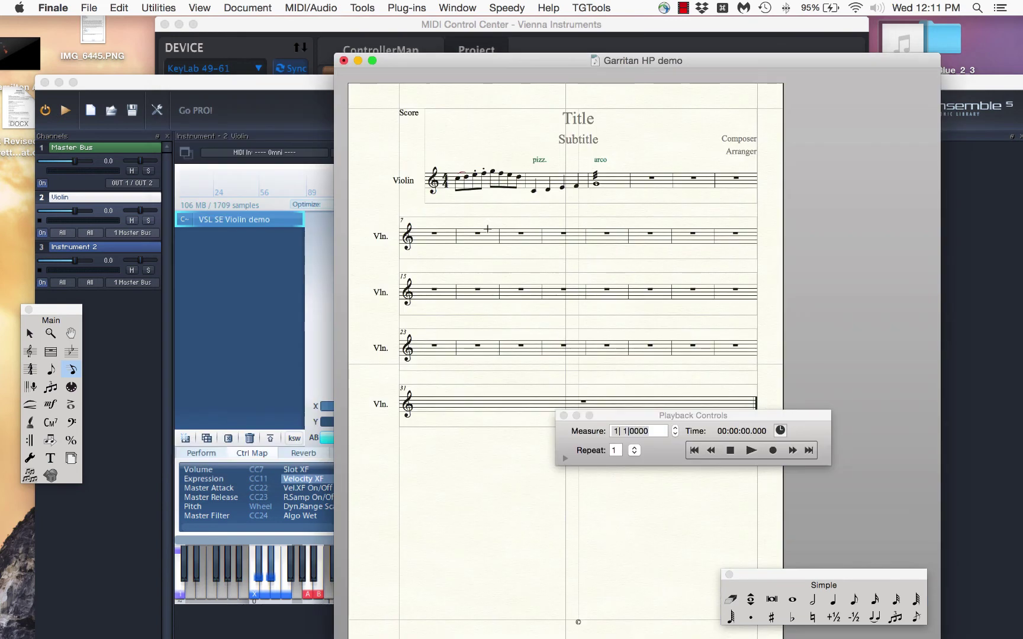
{"action": "left_click", "coordinate": [483, 236]}
{"action": "key", "text": "Escape"}
{"action": "key", "text": "super+alt+e"}
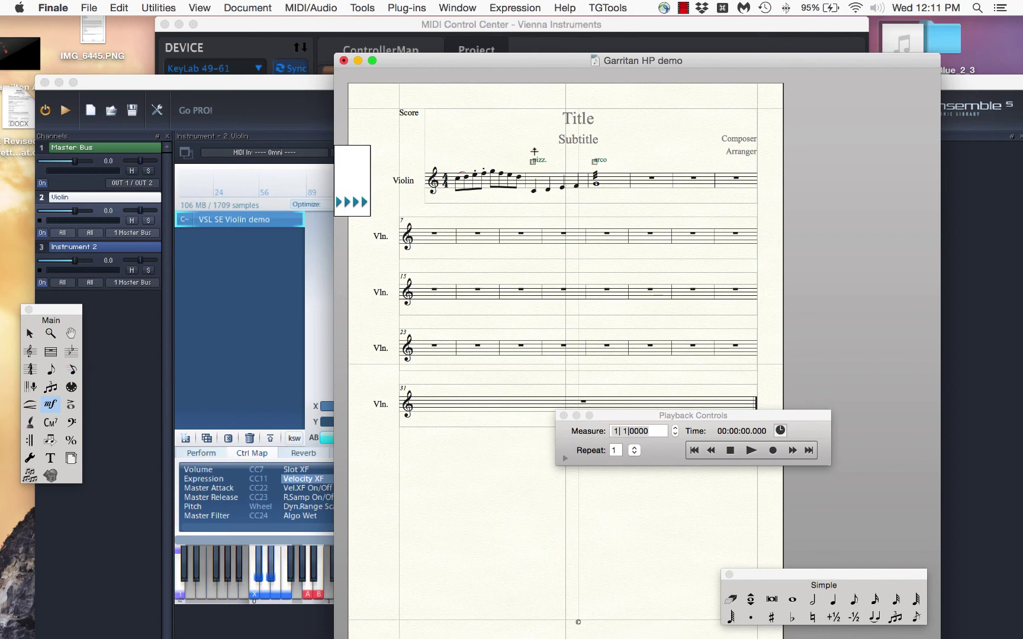
{"action": "left_click", "coordinate": [455, 201]}
Draw a crescendo hairpin under the first measure
{"action": "left_click", "coordinate": [30, 408]}
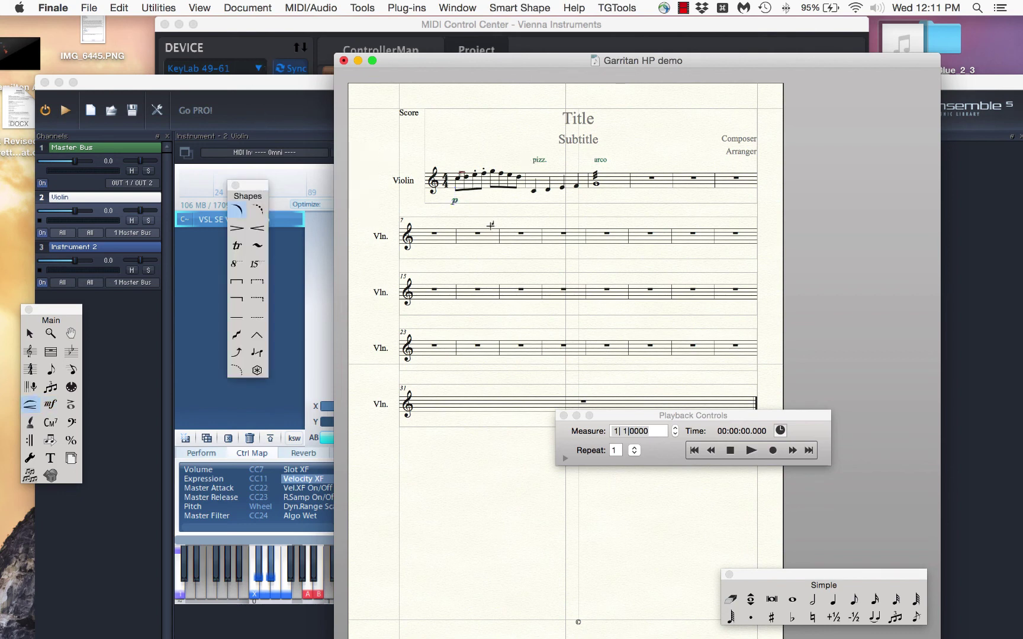
{"action": "left_click_drag", "start_coordinate": [466, 200], "coordinate": [518, 208]}
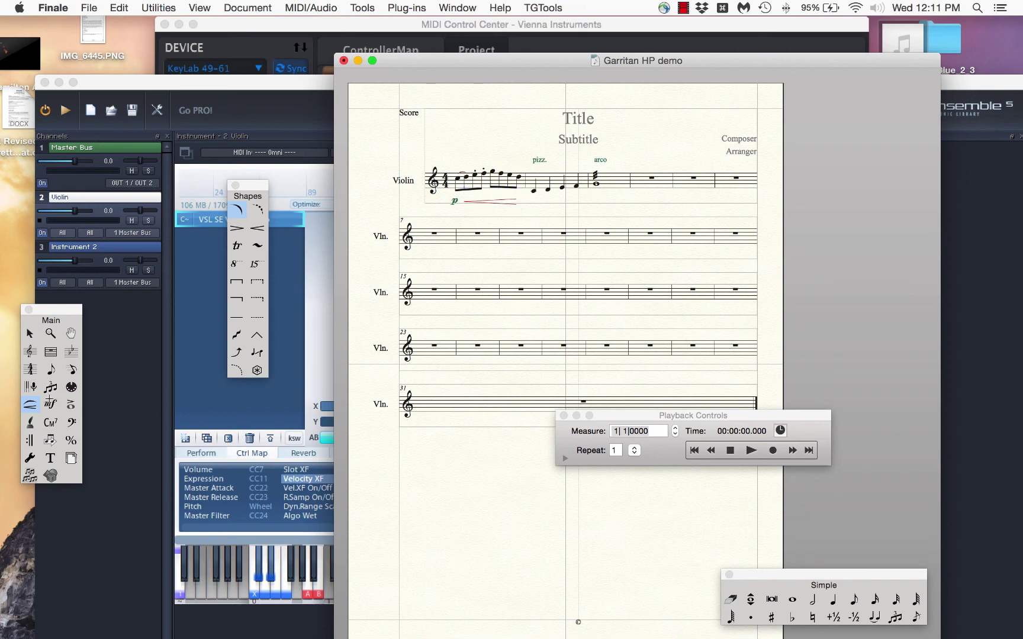
{"action": "left_click", "coordinate": [50, 404]}
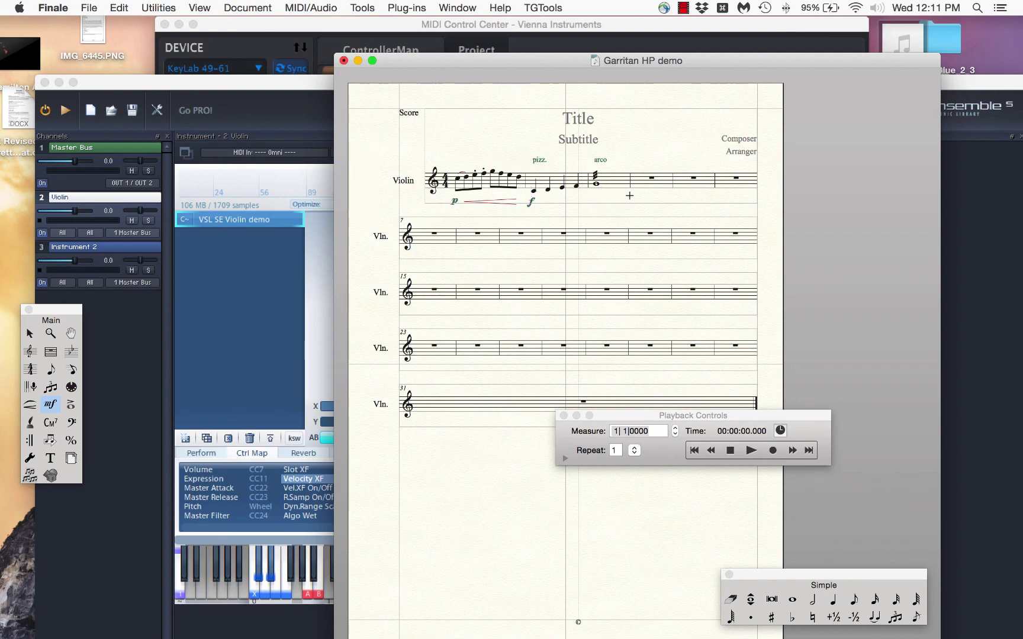
Draw a decrescendo hairpin under the tremolo whole note in measure 2
{"action": "left_click", "coordinate": [30, 405]}
{"action": "key", "text": "shift+period"}
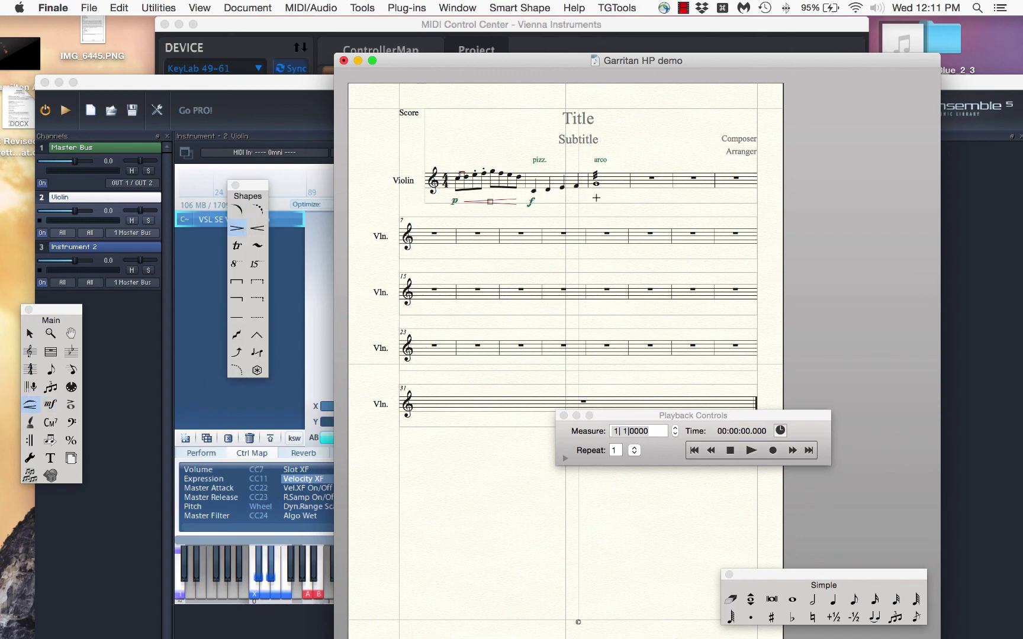
{"action": "double_click", "coordinate": [624, 203]}
{"action": "left_click_drag", "start_coordinate": [627, 203], "coordinate": [630, 199]}
{"action": "key", "text": "super+equal"}
{"action": "key", "text": "super+equal"}
Move the score window right to uncover Vienna Ensemble's violin tremolo patch
{"action": "scroll", "coordinate": [792, 328], "scroll_direction": "right", "scroll_amount": 3}
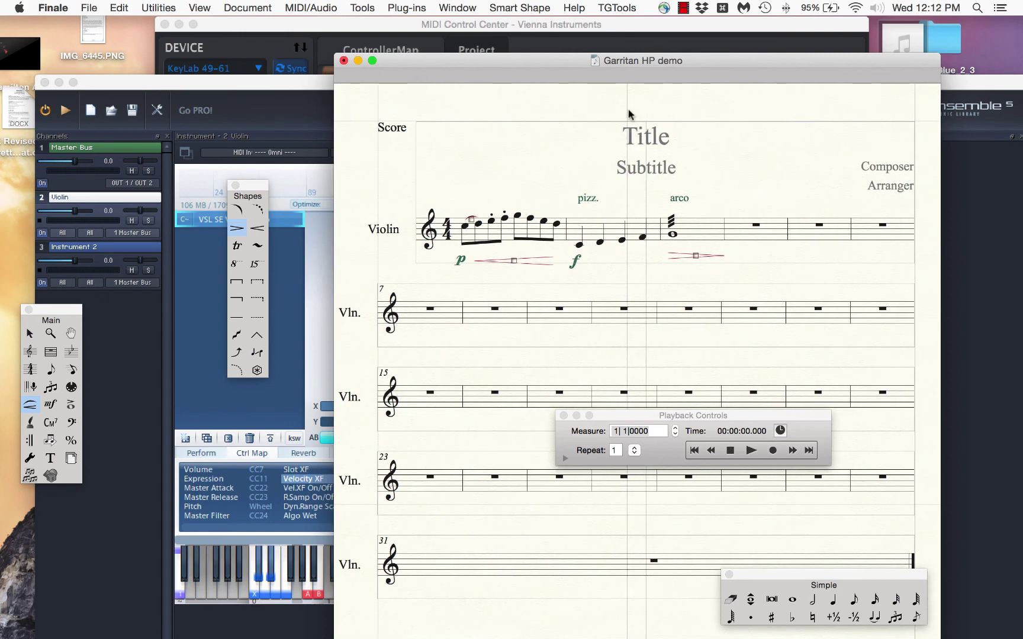
{"action": "left_click_drag", "start_coordinate": [505, 61], "coordinate": [712, 110]}
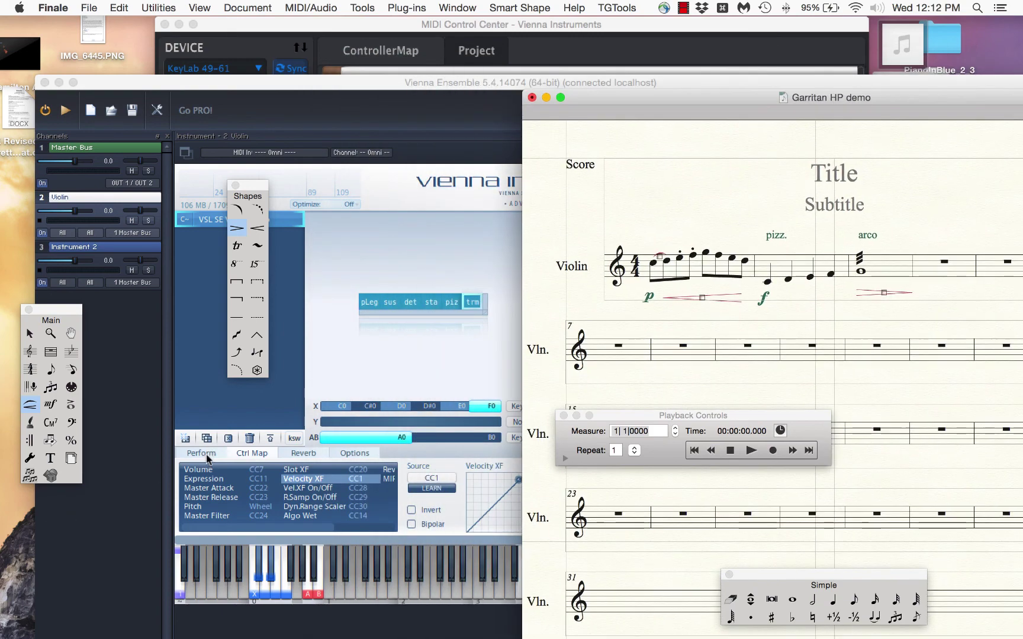
{"action": "key", "text": "super+Tab"}
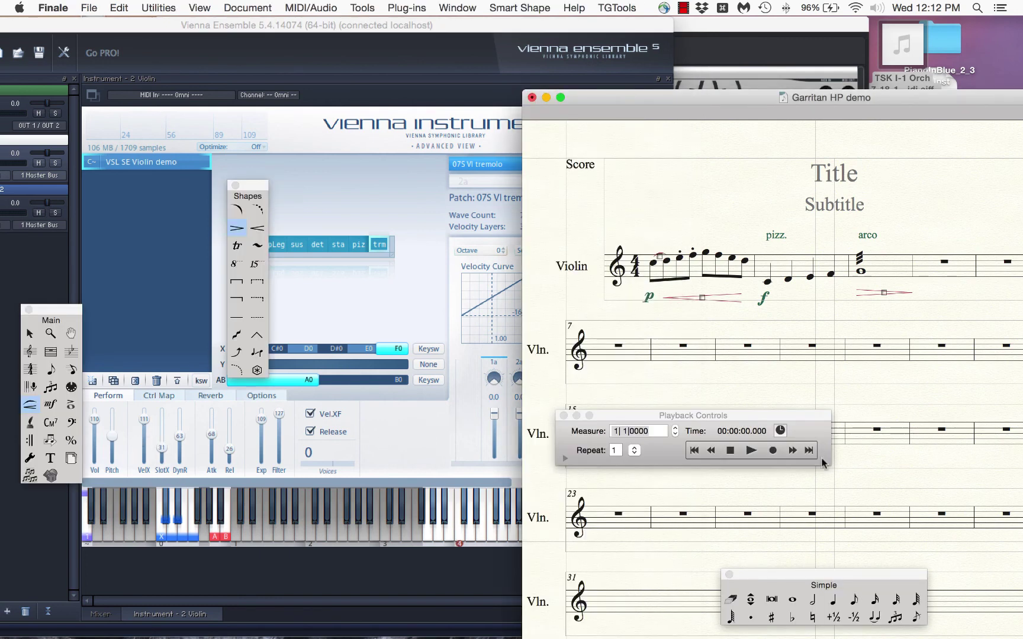
{"action": "left_click", "coordinate": [752, 451]}
{"action": "left_click", "coordinate": [753, 452]}
{"action": "left_click", "coordinate": [752, 451]}
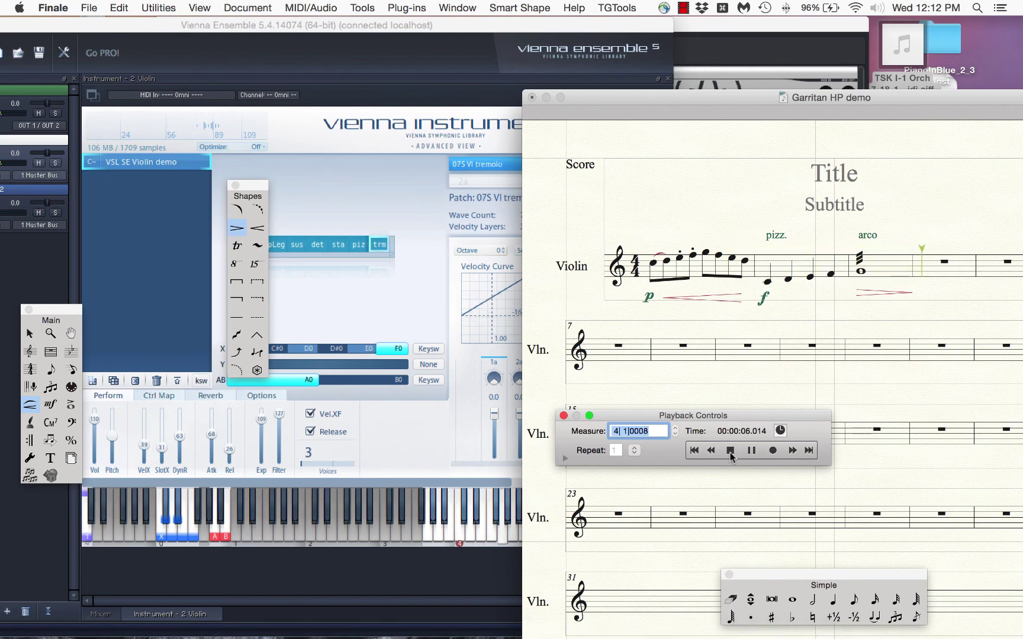
{"action": "left_click", "coordinate": [730, 450]}
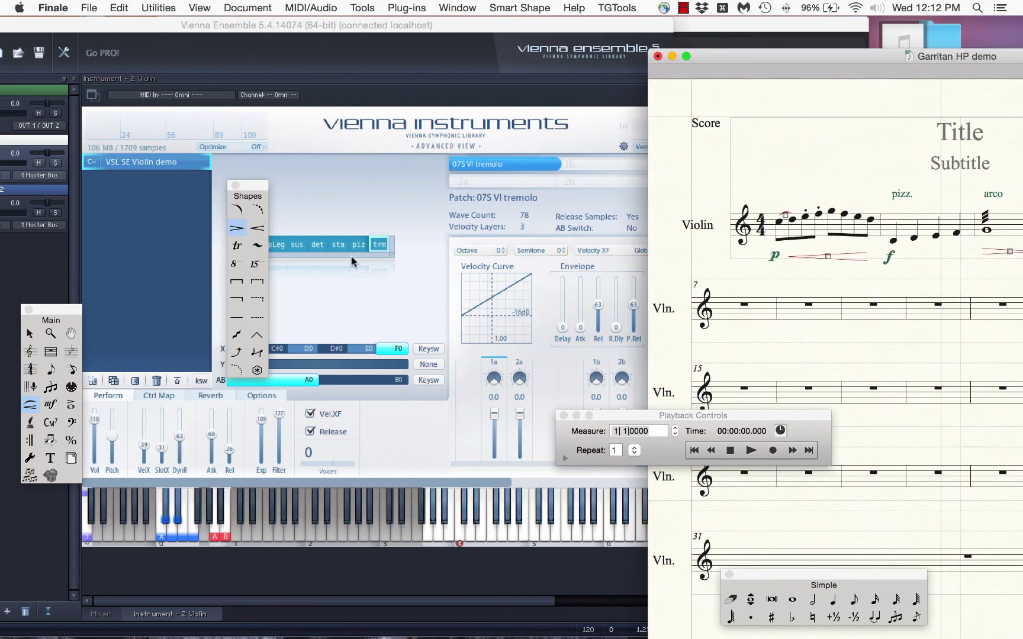
Switch the violin from pizzicato to the 05S Vl legato patch, then return to Finale
{"action": "left_click", "coordinate": [360, 245]}
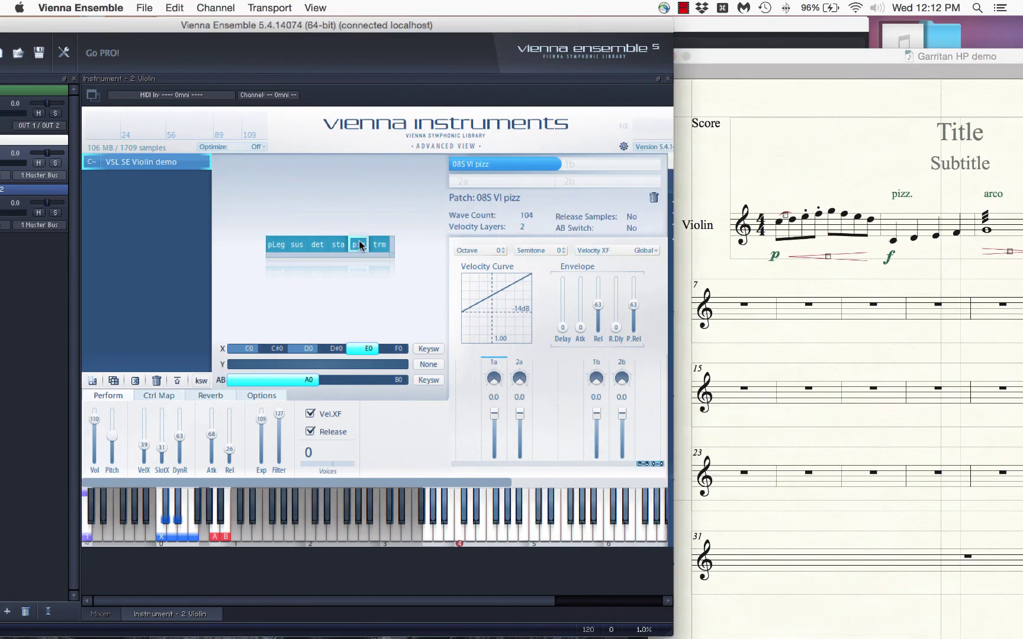
{"action": "left_click", "coordinate": [275, 245]}
{"action": "key", "text": "super+Tab"}
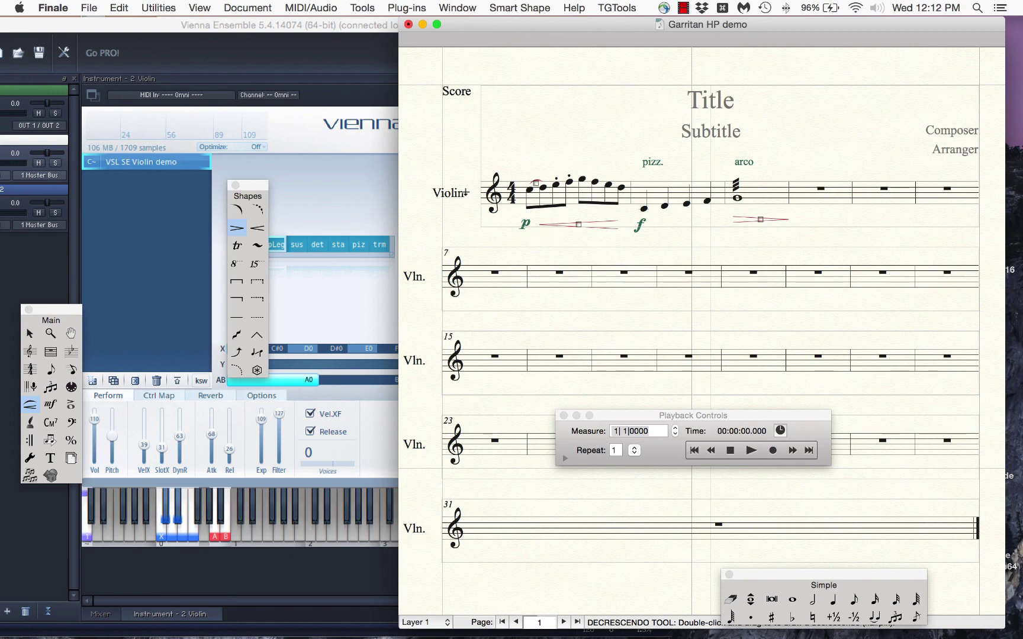
Stop drawing hairpins, return to selection, and bring Vienna Ensemble's legato violin editor forward
{"action": "key", "text": "Escape"}
{"action": "left_click", "coordinate": [486, 213]}
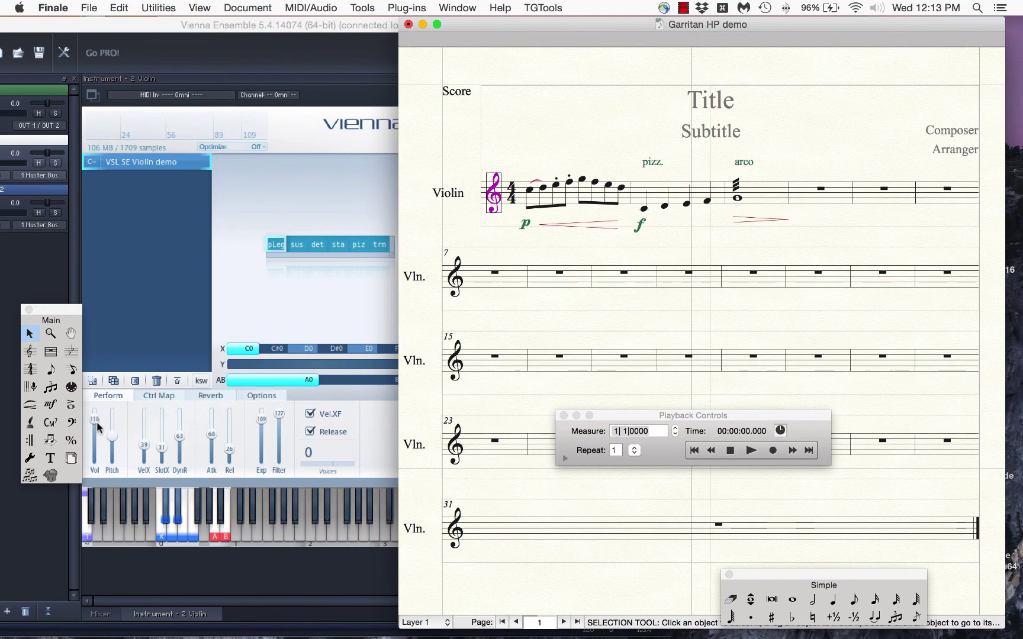
{"action": "left_click", "coordinate": [97, 419]}
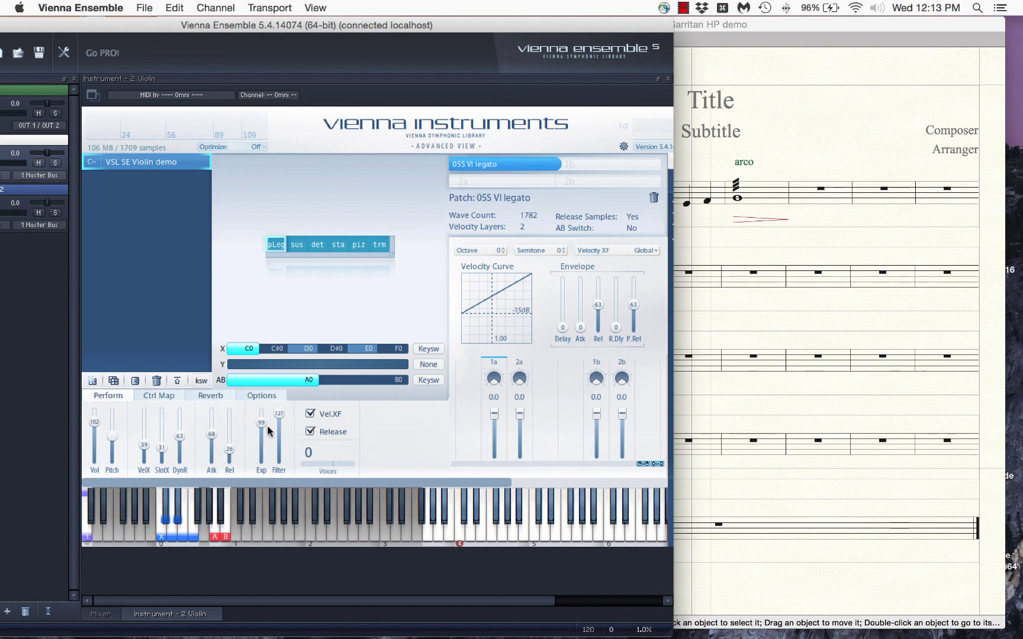
Confirm Velocity XF is mapped to CC1 in the Ctrl Map, then return to the Finale score
{"action": "left_click", "coordinate": [174, 396]}
{"action": "left_click", "coordinate": [106, 395]}
{"action": "left_click", "coordinate": [165, 396]}
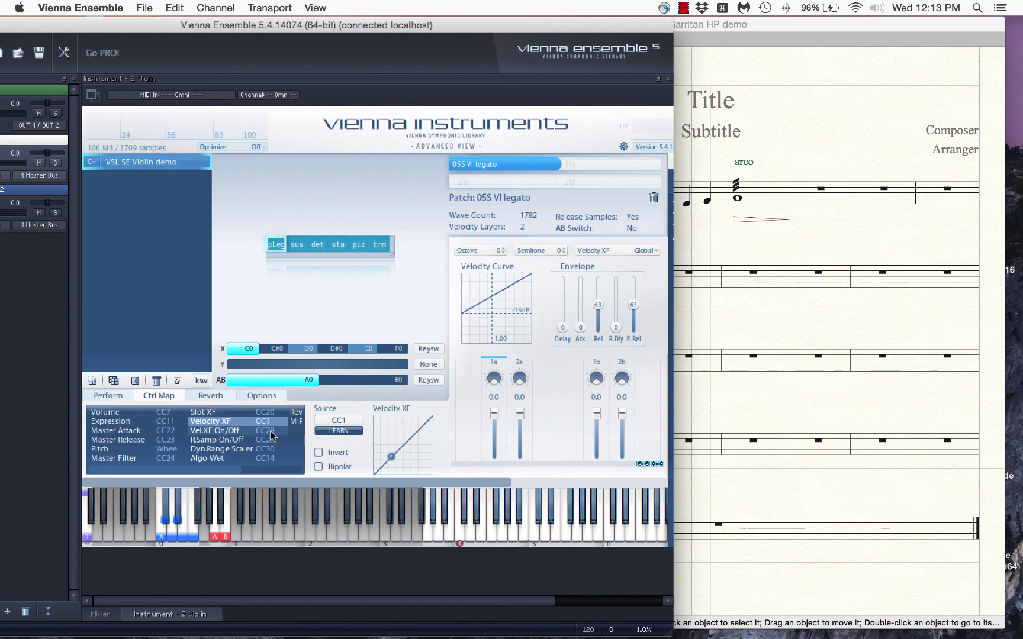
{"action": "left_click", "coordinate": [129, 382]}
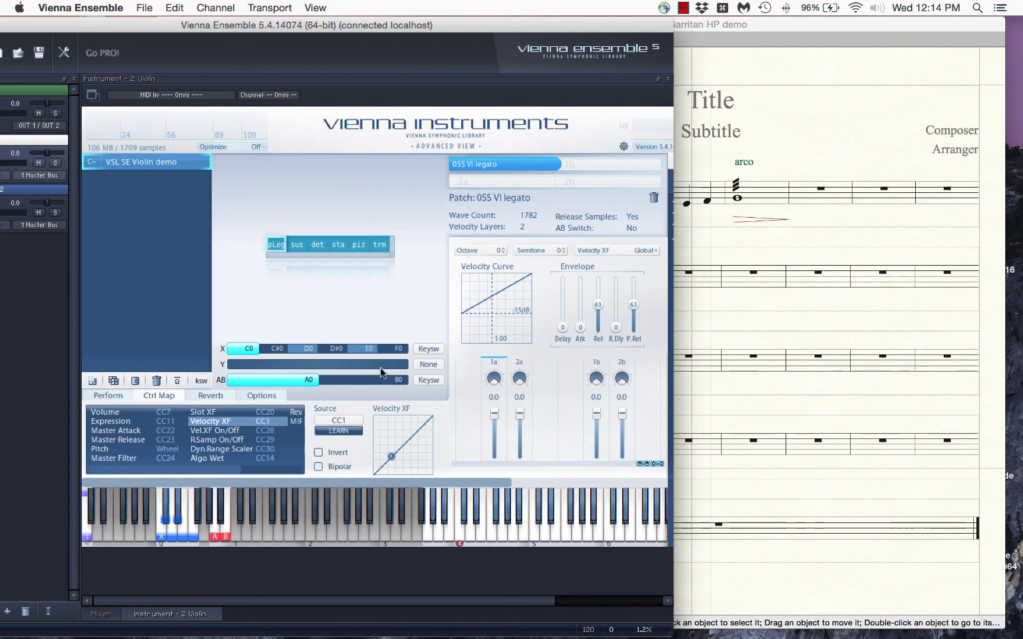
{"action": "left_click", "coordinate": [678, 523]}
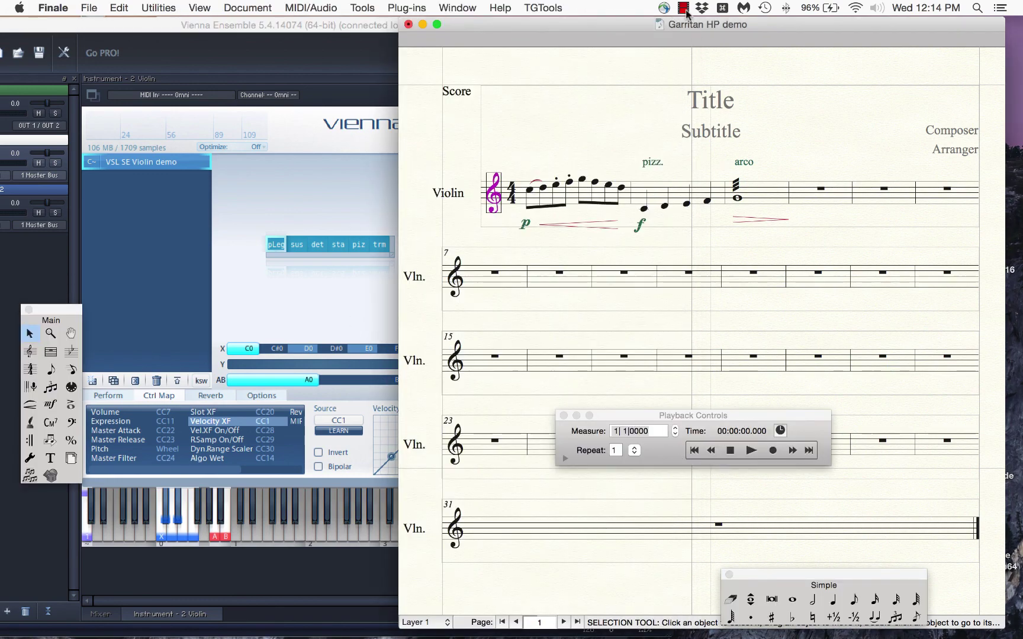